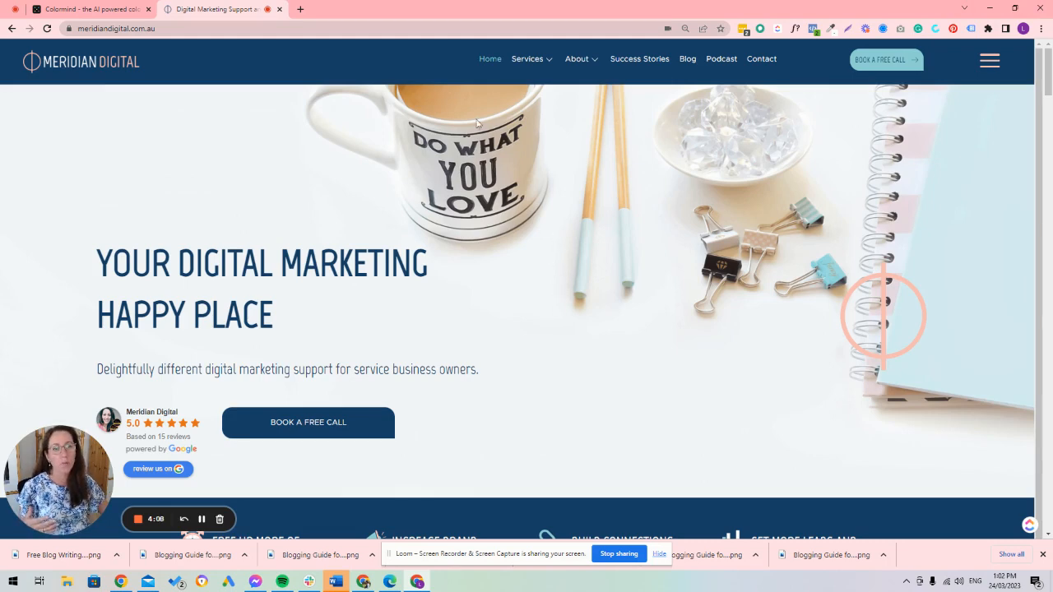
Step: Sample the navy colour #184065 from the benefits band below the homepage hero with the page color picker
{"action": "left_click", "coordinate": [832, 30]}
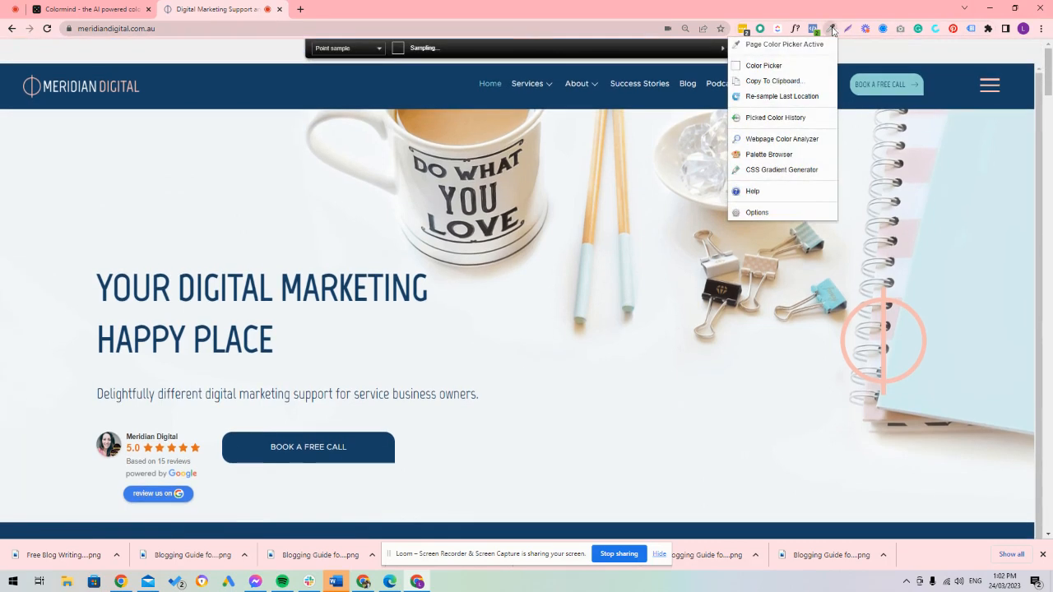
{"action": "left_click", "coordinate": [795, 47]}
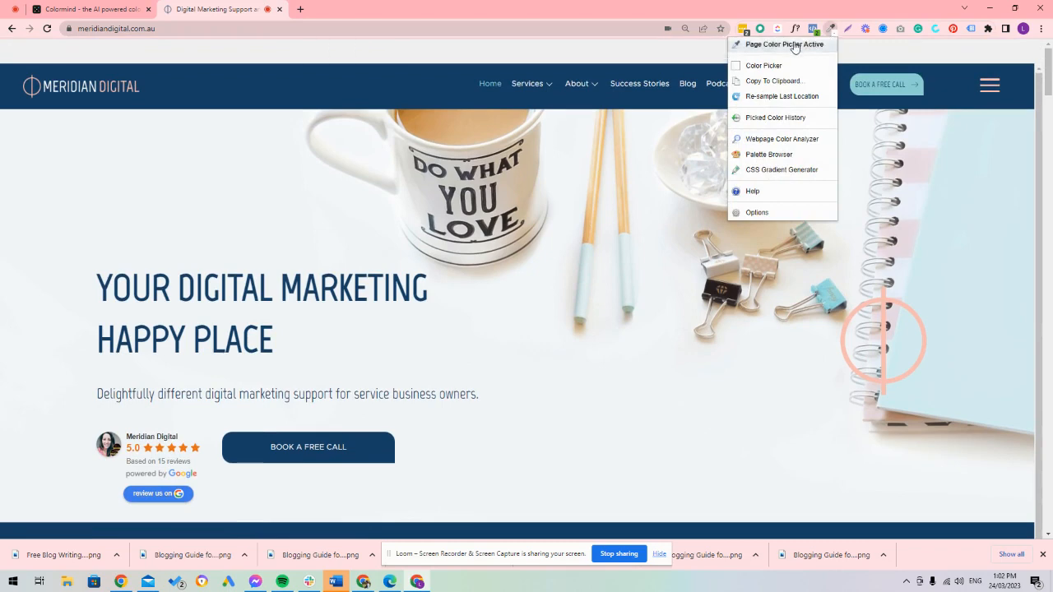
{"action": "left_click", "coordinate": [794, 47]}
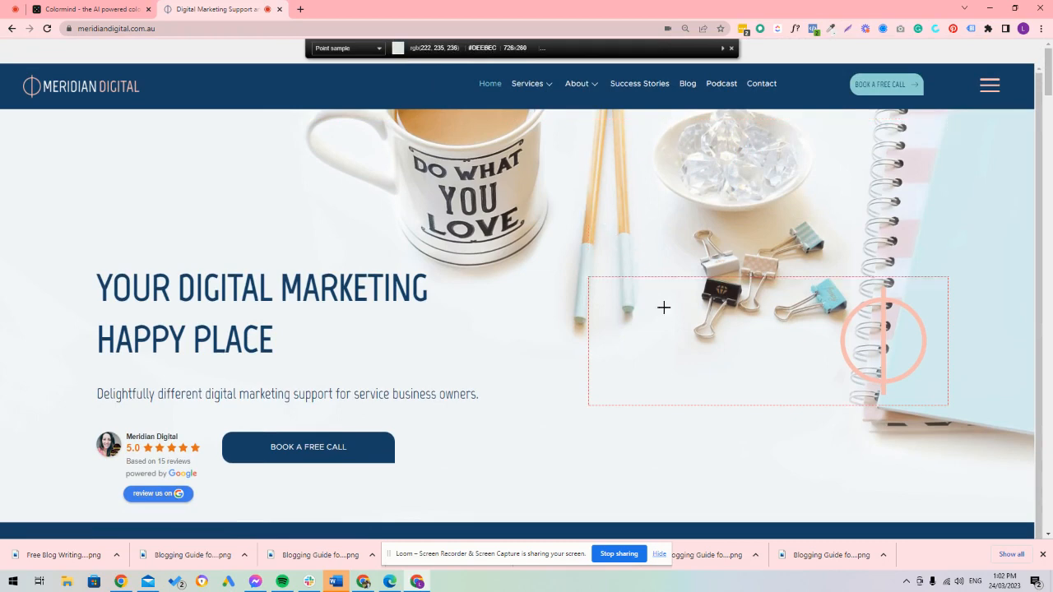
{"action": "scroll", "coordinate": [394, 458], "scroll_direction": "down", "scroll_amount": 3}
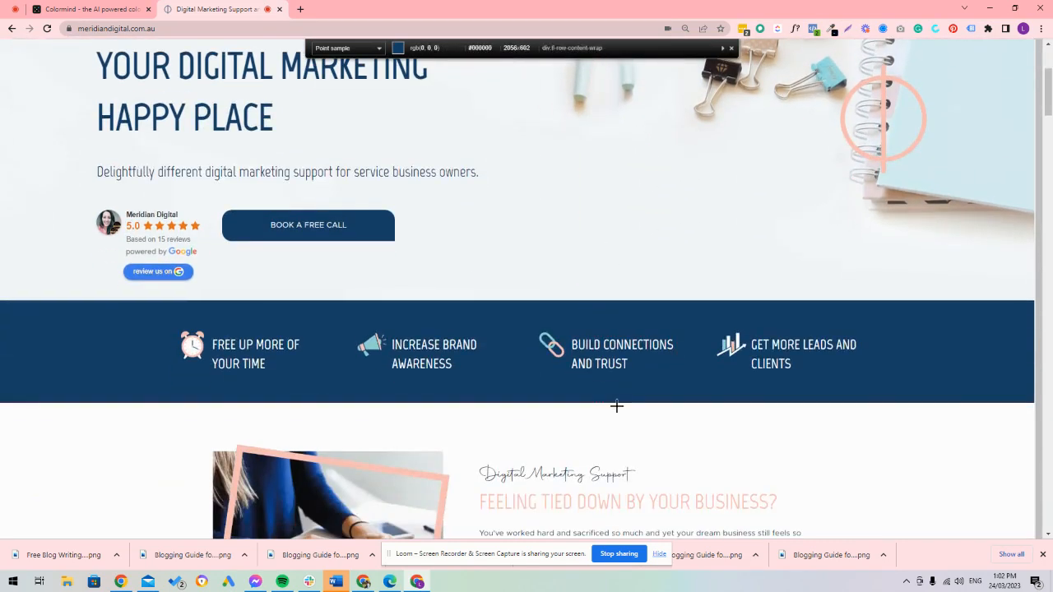
{"action": "left_click", "coordinate": [120, 338]}
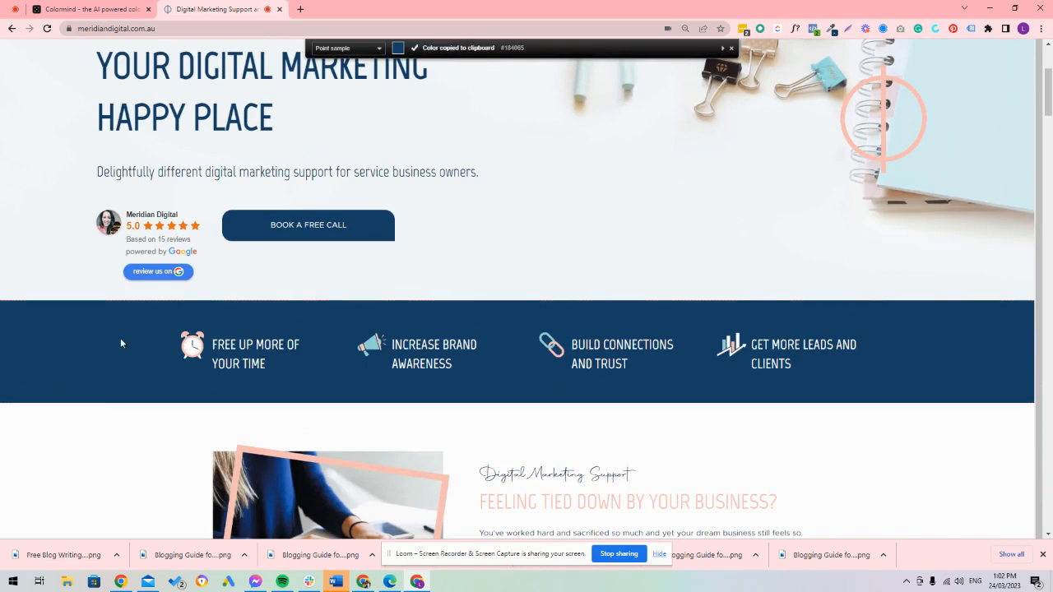
Step: Switch to Colormind's website colors generator, set the fourth palette colour to #184065 and lock it
{"action": "left_click", "coordinate": [89, 9]}
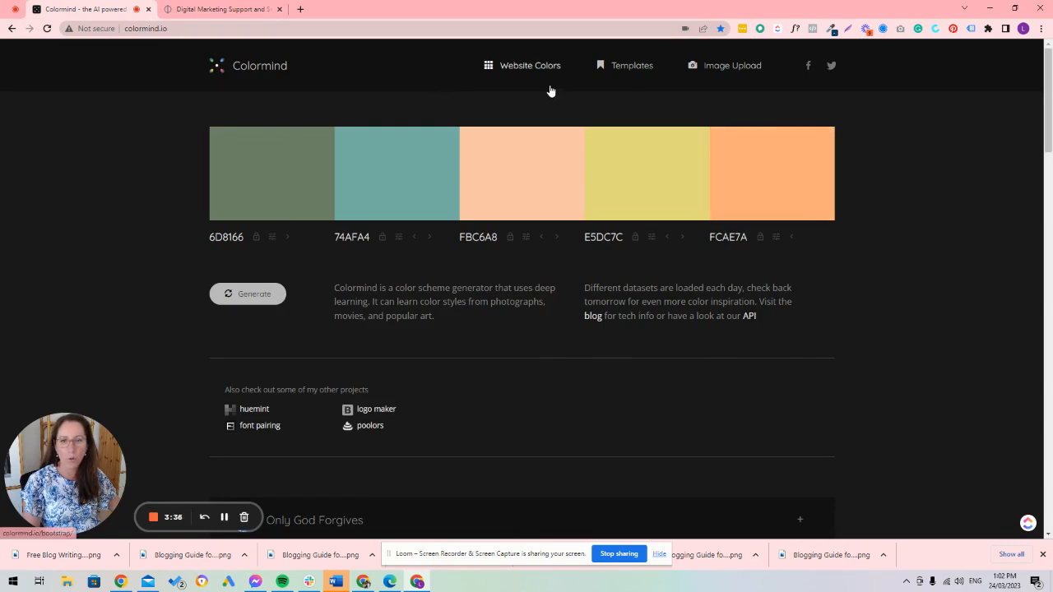
{"action": "left_click", "coordinate": [526, 73]}
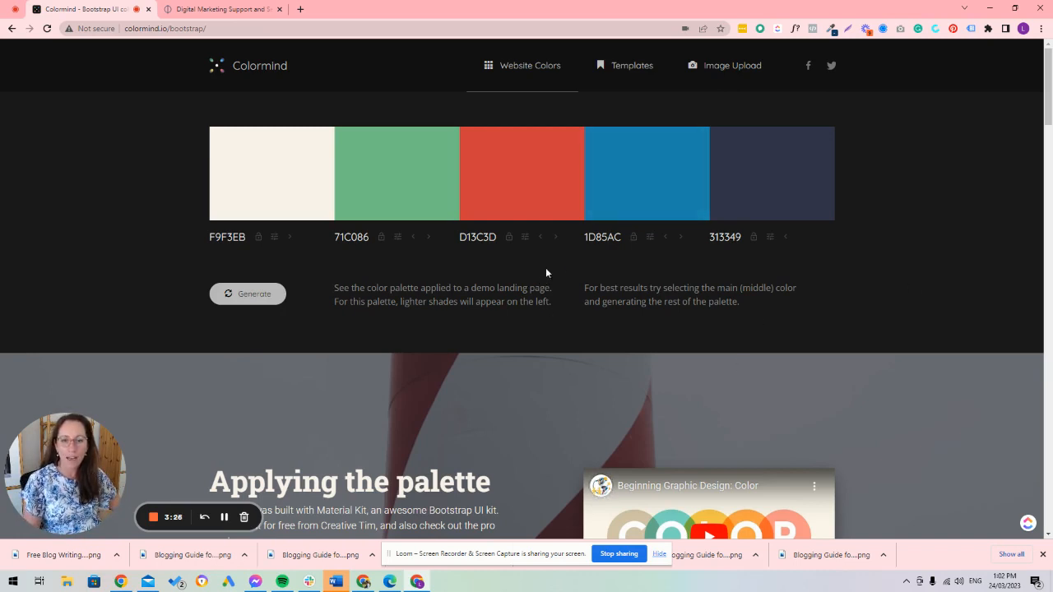
{"action": "left_click", "coordinate": [649, 239]}
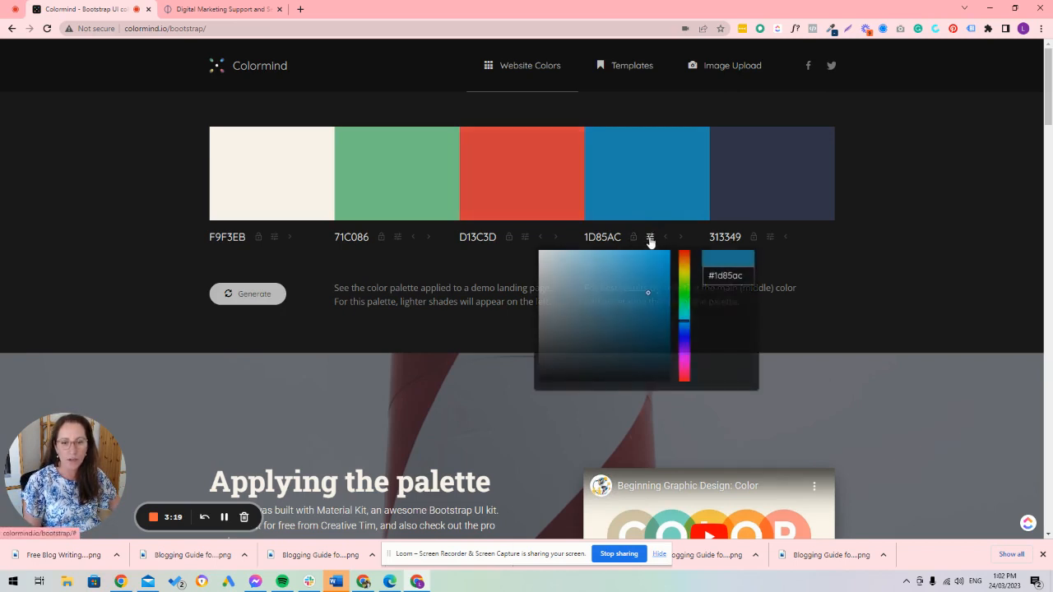
{"action": "triple_click", "coordinate": [738, 273]}
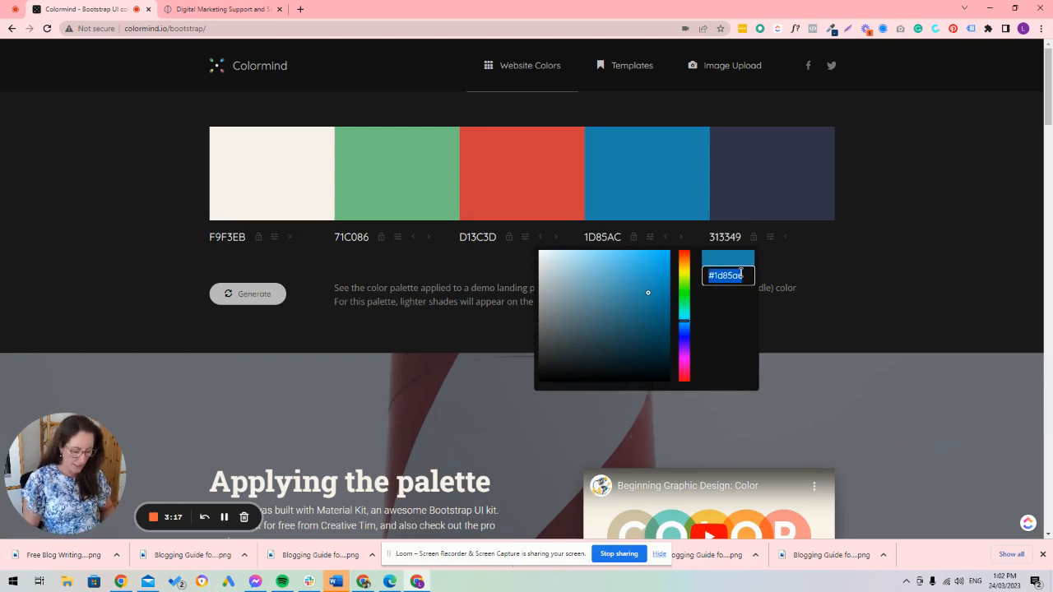
{"action": "key", "text": "ctrl+v"}
{"action": "key", "text": "Return"}
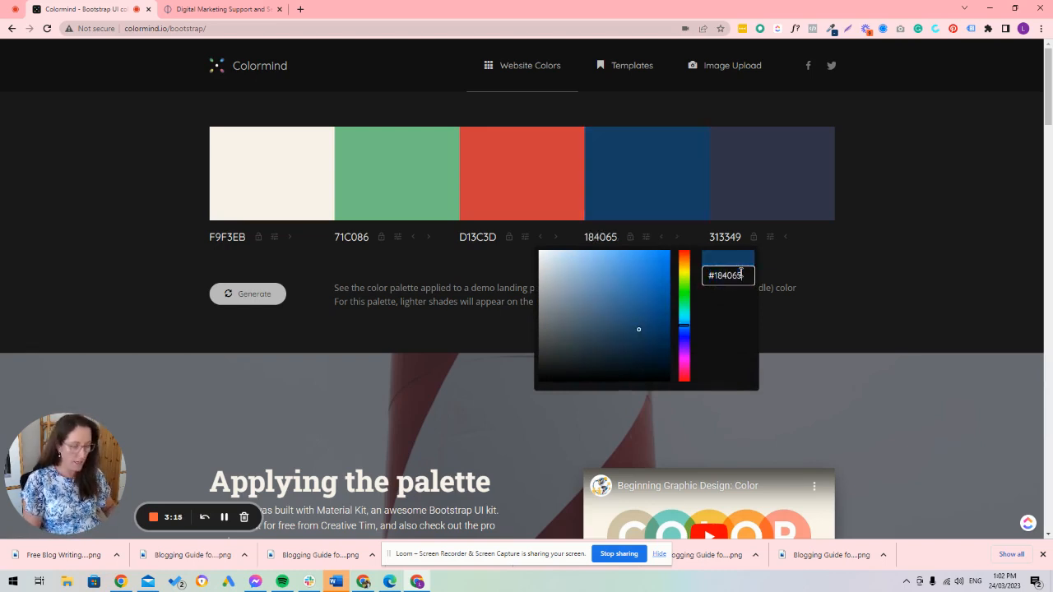
{"action": "left_click", "coordinate": [630, 238]}
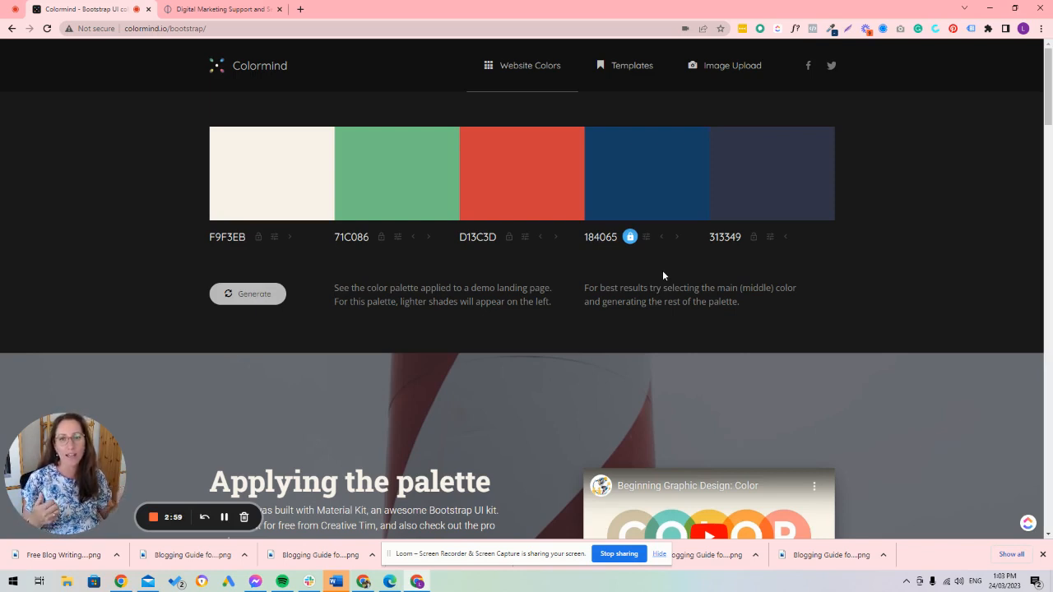
Step: Generate a palette around the locked navy, keeping light grey D6D9DB locked as the first colour while regenerating the unlocked ones several times
{"action": "left_click", "coordinate": [247, 300]}
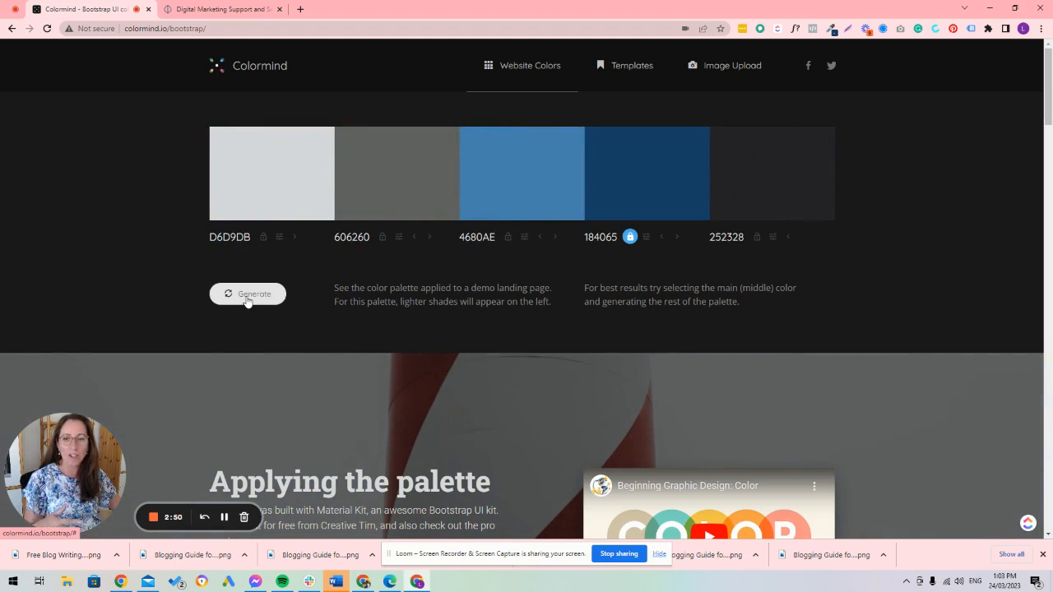
{"action": "left_click", "coordinate": [263, 237]}
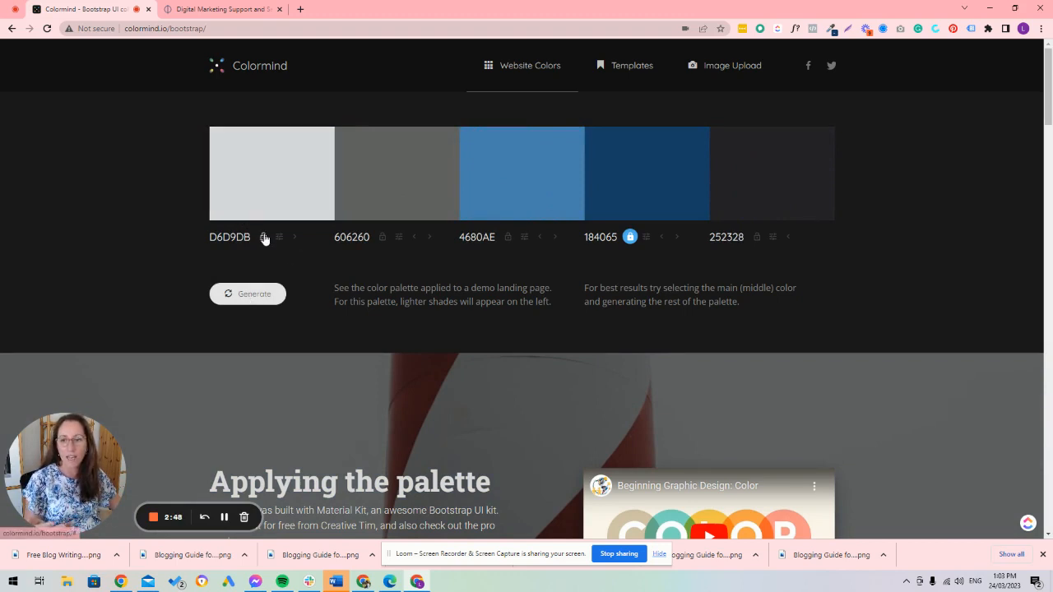
{"action": "left_click", "coordinate": [278, 297]}
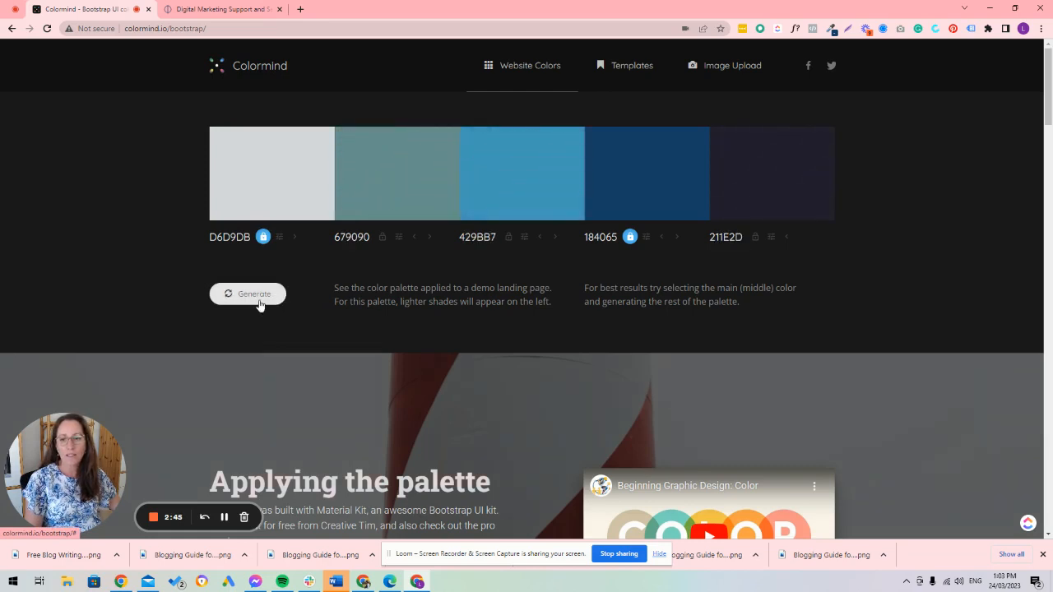
{"action": "left_click", "coordinate": [262, 298]}
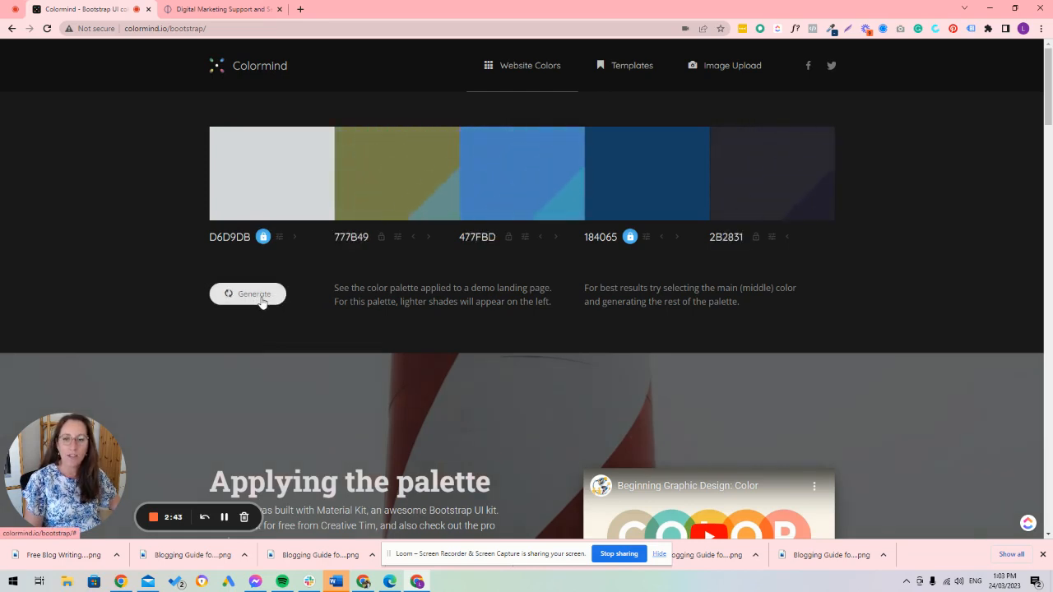
{"action": "left_click", "coordinate": [262, 300]}
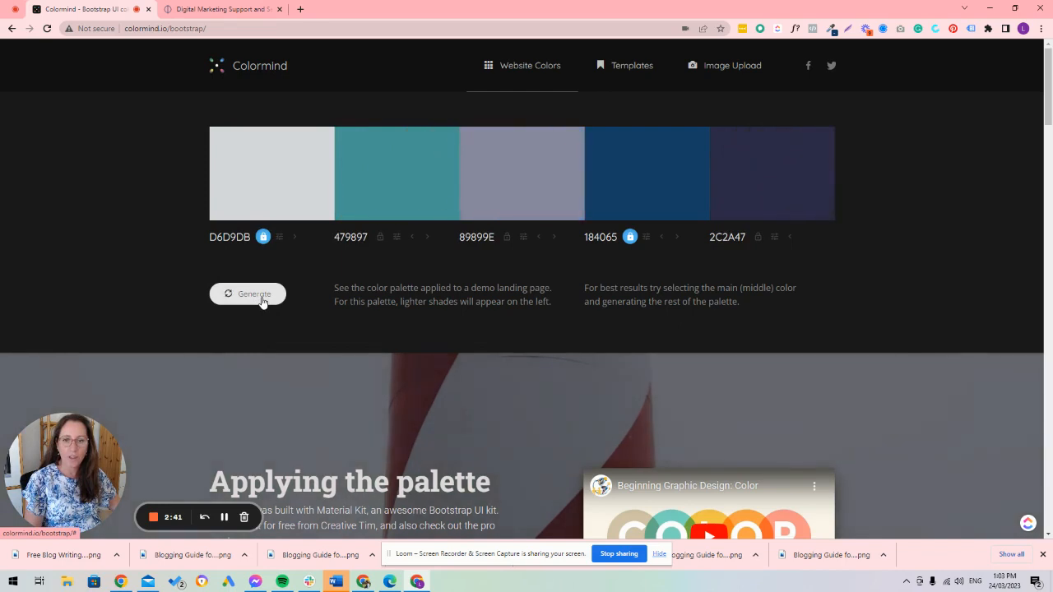
{"action": "left_click", "coordinate": [262, 301]}
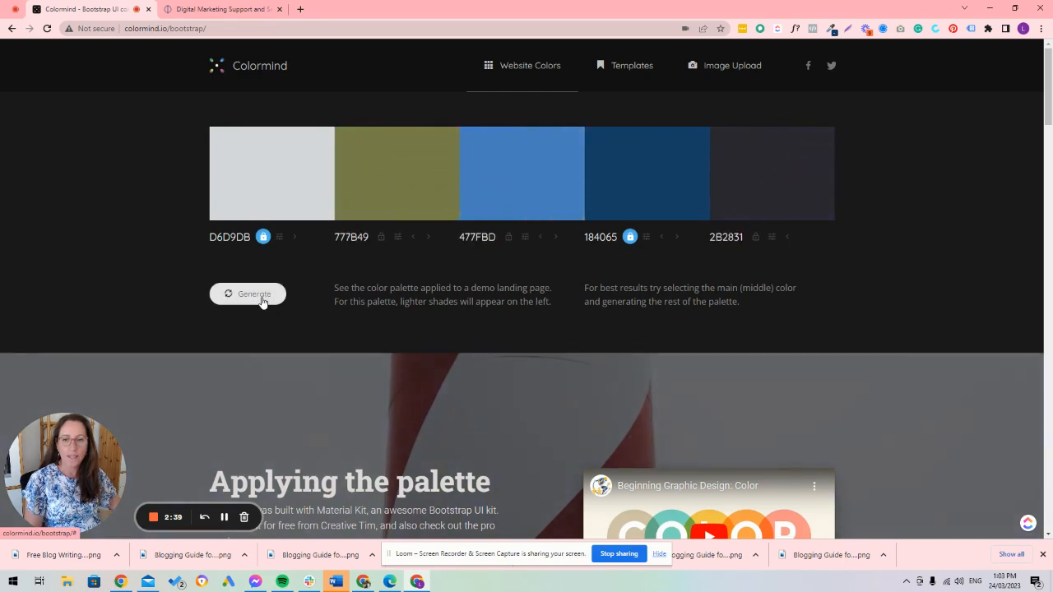
{"action": "left_click", "coordinate": [263, 301]}
{"action": "left_click", "coordinate": [262, 301]}
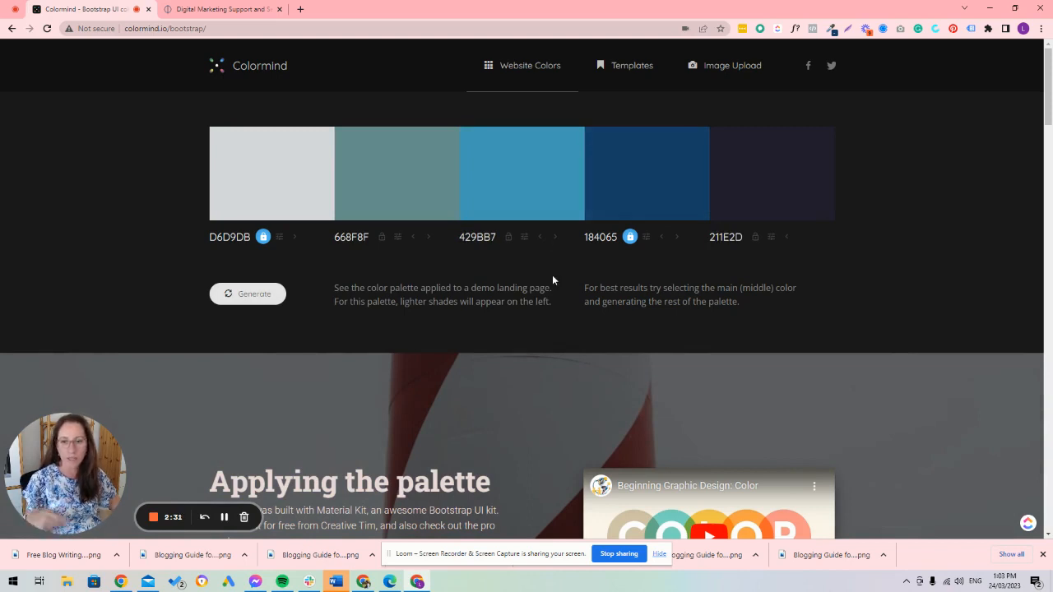
Step: Adjust the middle palette colour to light purple C594CE and lock it
{"action": "left_click", "coordinate": [525, 238]}
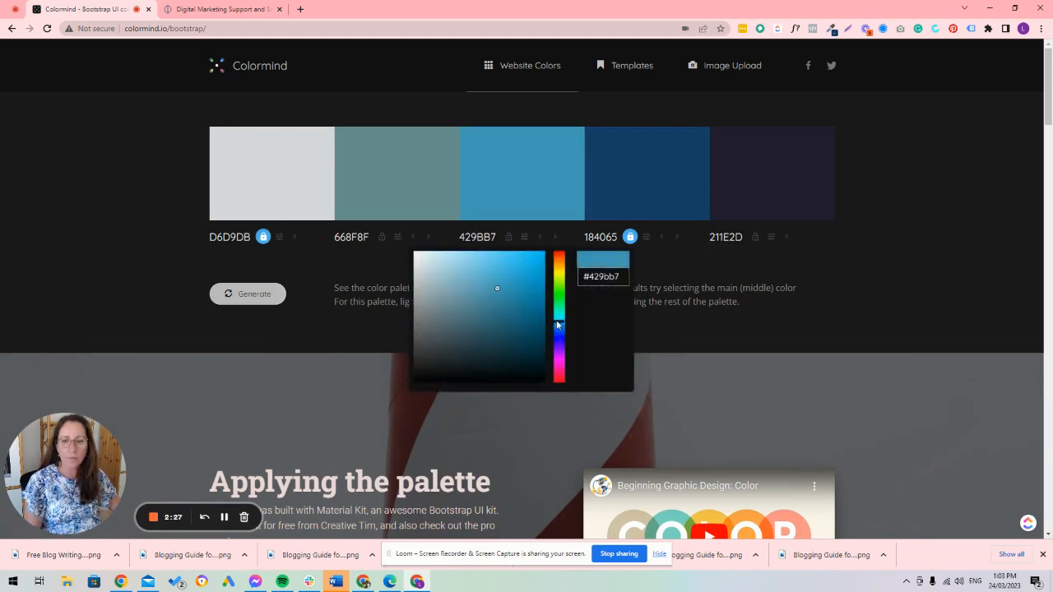
{"action": "left_click_drag", "start_coordinate": [561, 335], "coordinate": [564, 362]}
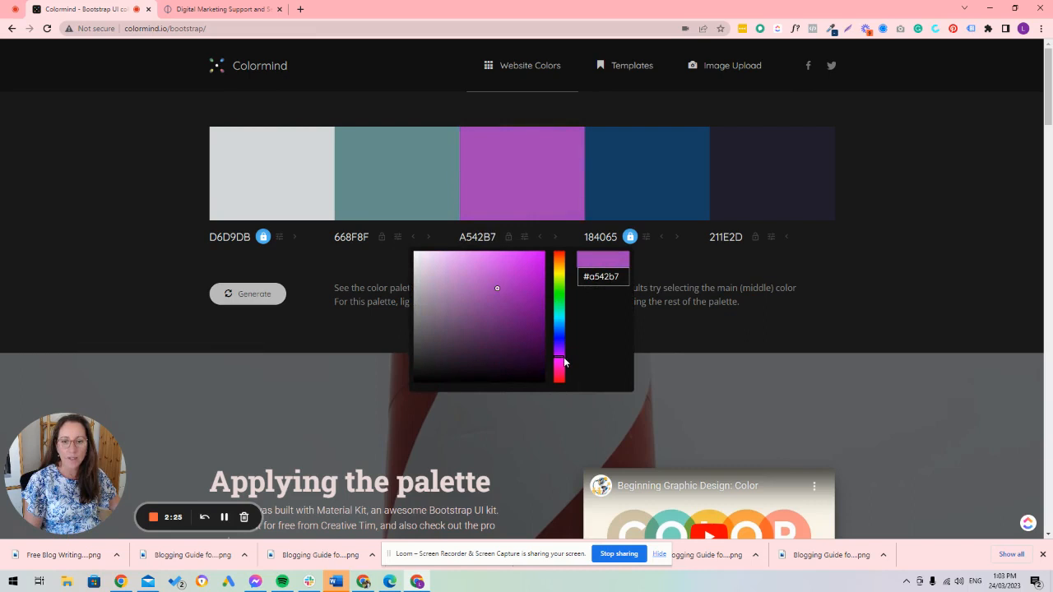
{"action": "left_click_drag", "start_coordinate": [499, 289], "coordinate": [450, 280]}
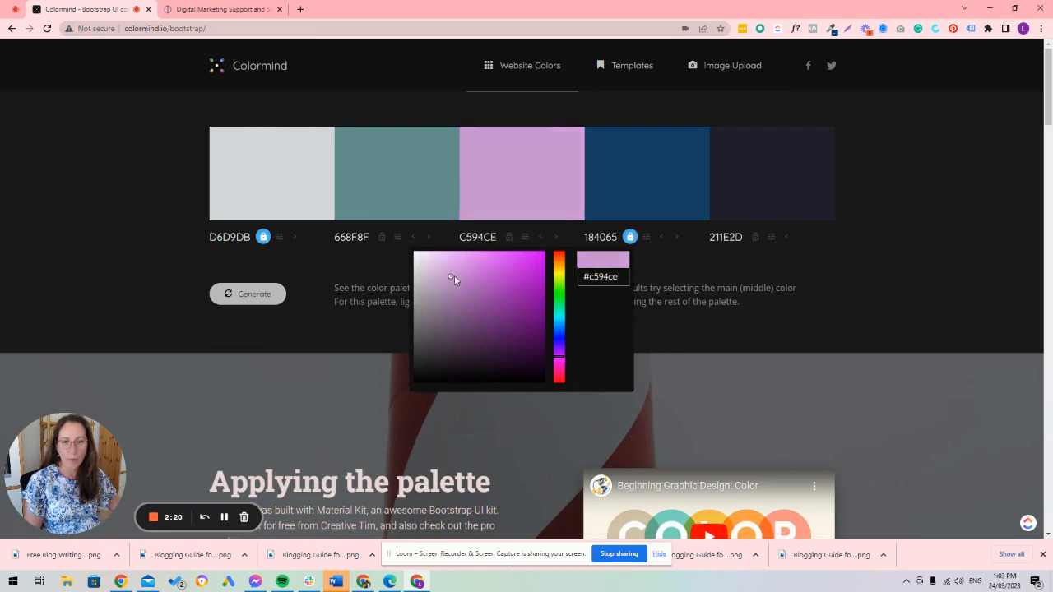
{"action": "left_click", "coordinate": [509, 238]}
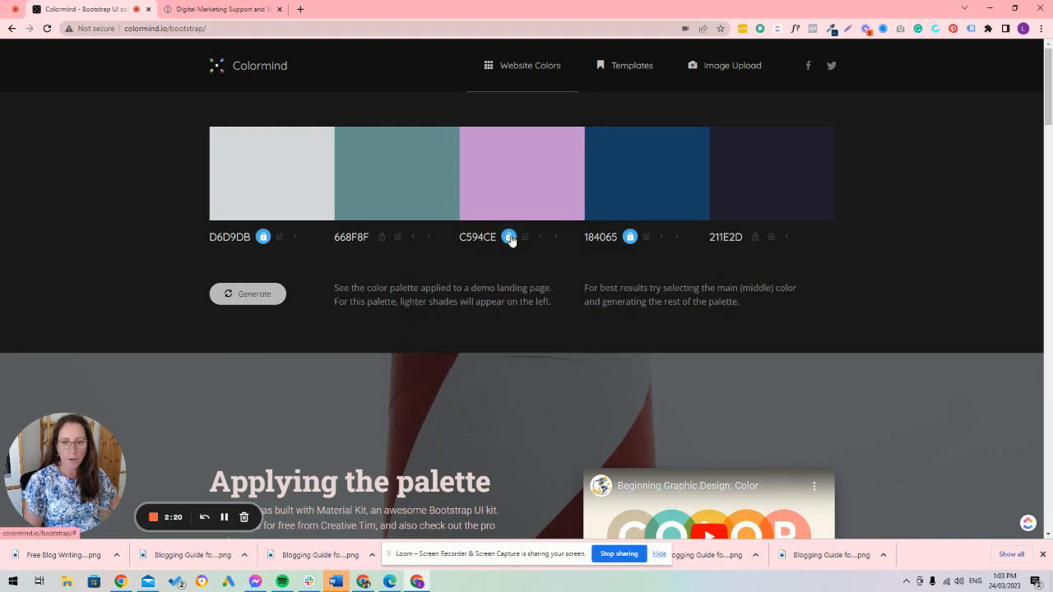
Step: Regenerate the unlocked colours three times, and once more after unlocking navy 184065
{"action": "left_click", "coordinate": [278, 297]}
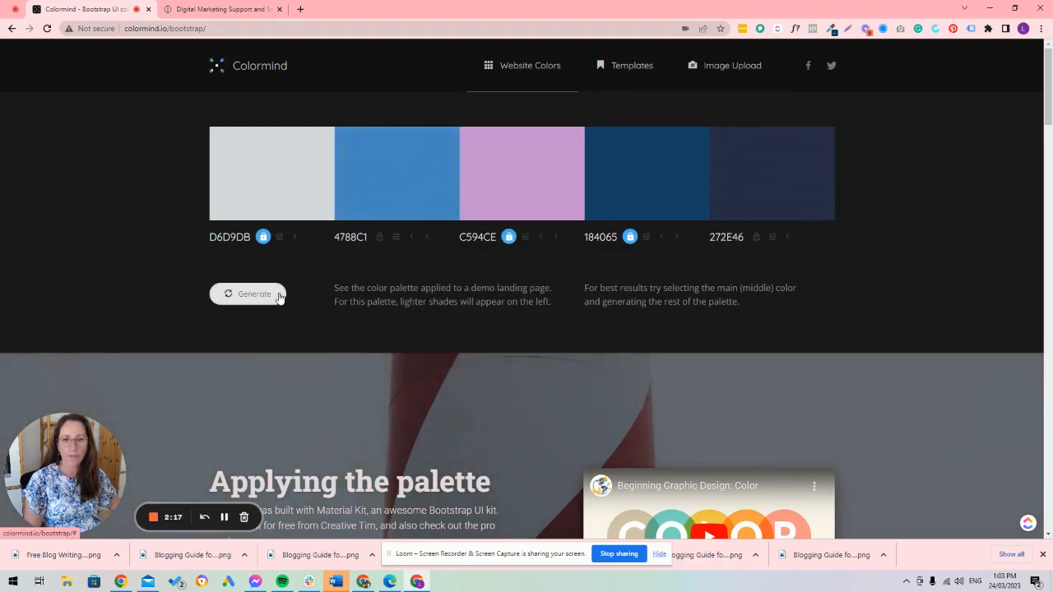
{"action": "left_click", "coordinate": [279, 297]}
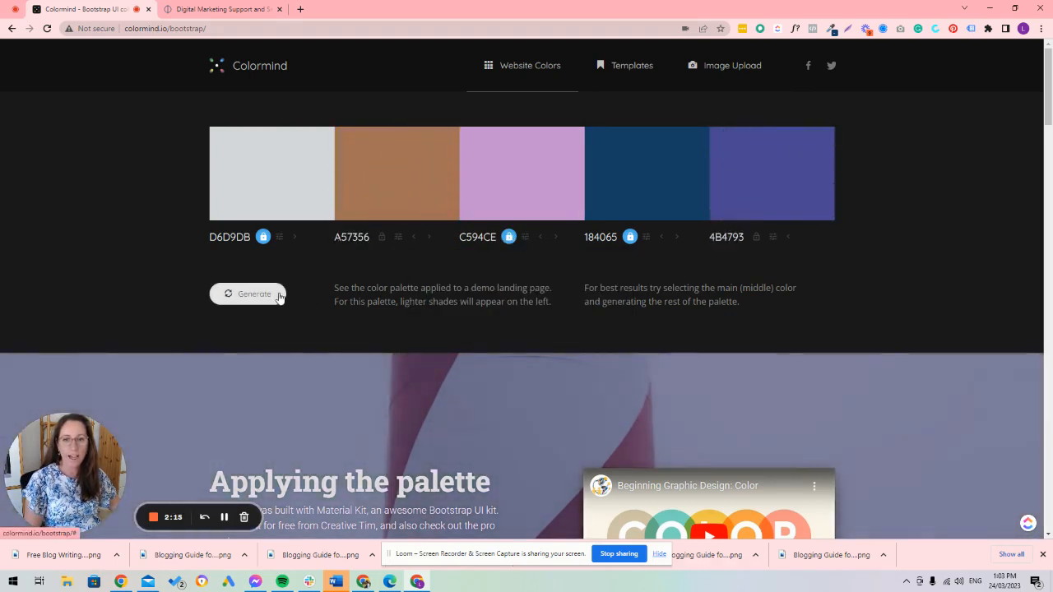
{"action": "left_click", "coordinate": [279, 297]}
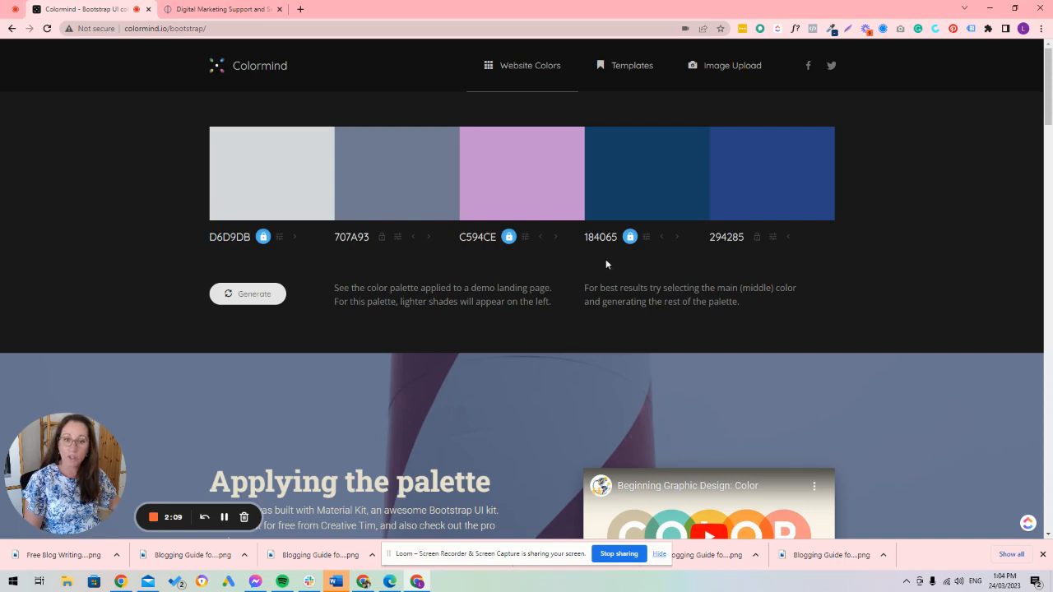
{"action": "left_click", "coordinate": [630, 237]}
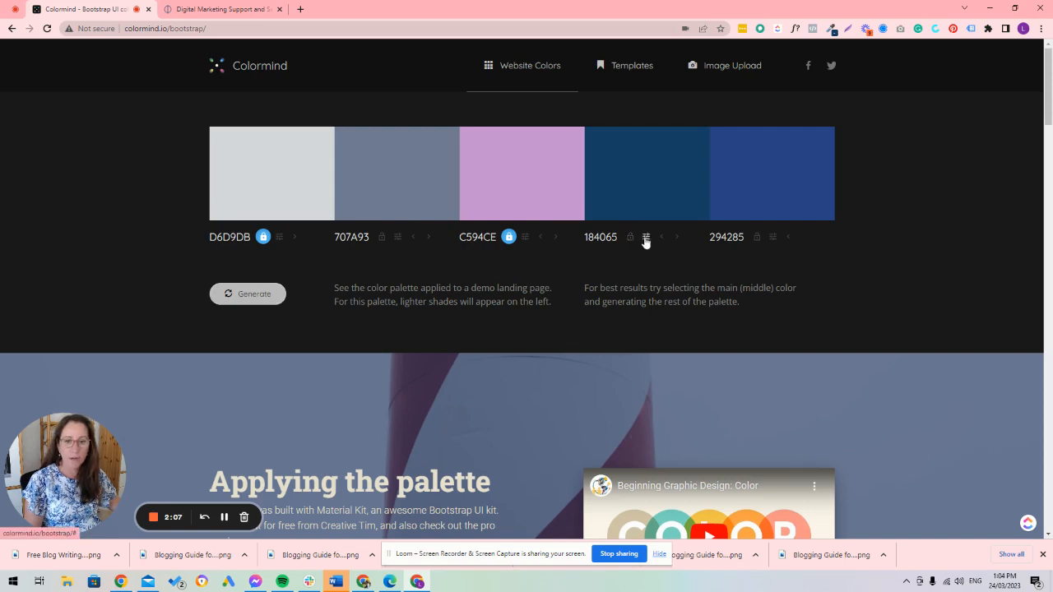
{"action": "left_click", "coordinate": [263, 293]}
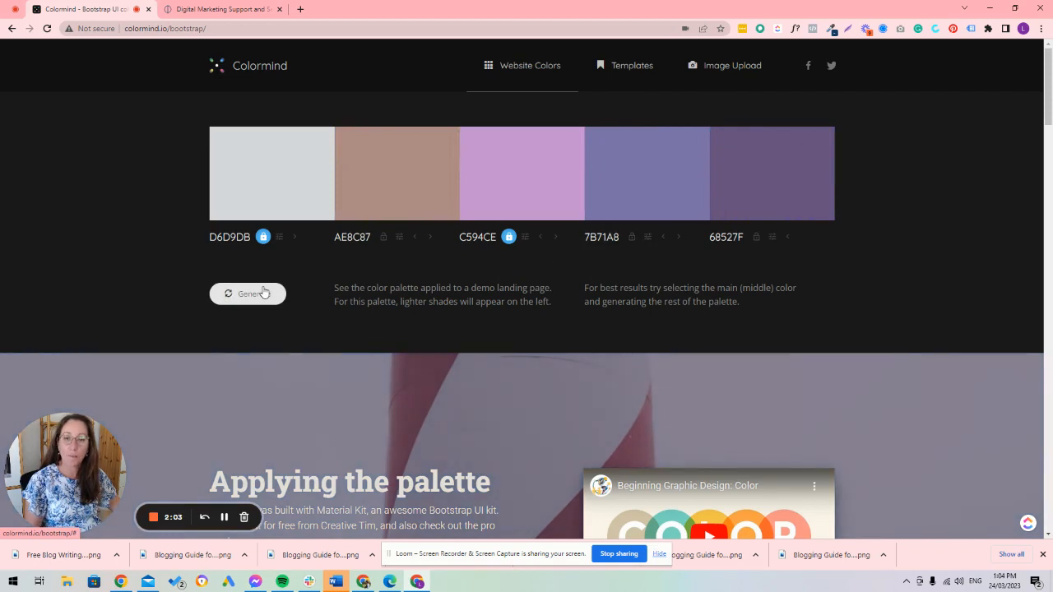
Step: Examine the demo landing page for the role of each palette colour and how the palette looks on cards, photos and UI components
{"action": "scroll", "coordinate": [503, 344], "scroll_direction": "down", "scroll_amount": 3}
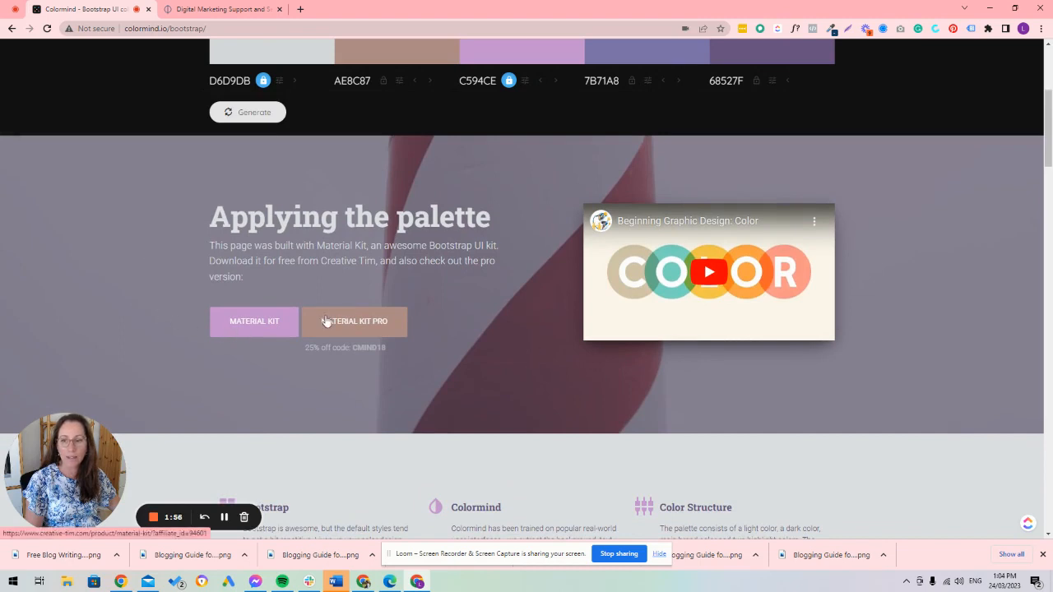
{"action": "scroll", "coordinate": [481, 317], "scroll_direction": "down", "scroll_amount": 2}
{"action": "scroll", "coordinate": [481, 317], "scroll_direction": "down", "scroll_amount": 2}
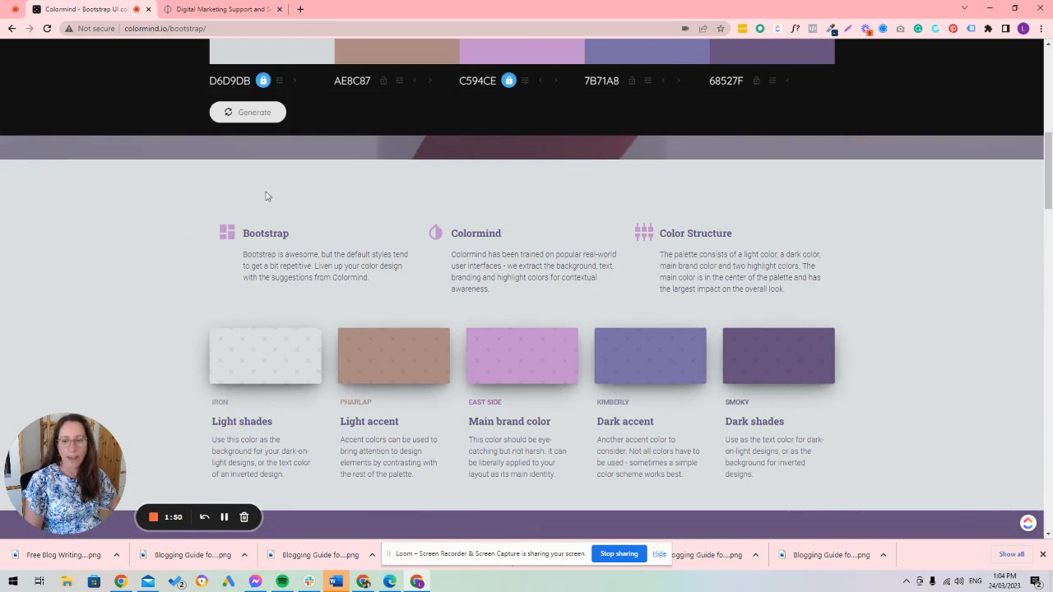
{"action": "scroll", "coordinate": [215, 401], "scroll_direction": "down", "scroll_amount": 1}
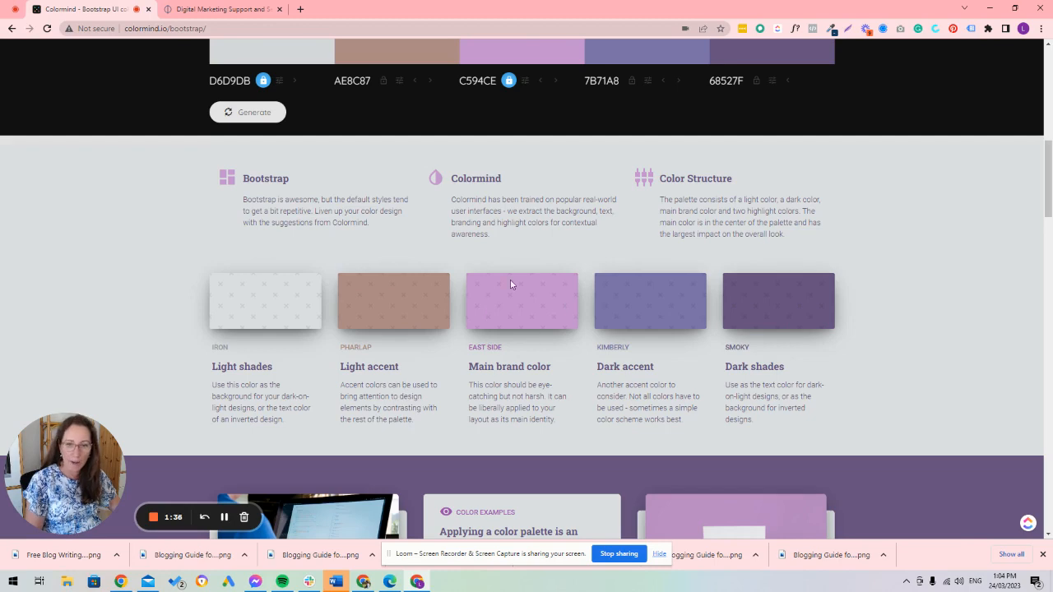
{"action": "scroll", "coordinate": [489, 317], "scroll_direction": "up", "scroll_amount": 4}
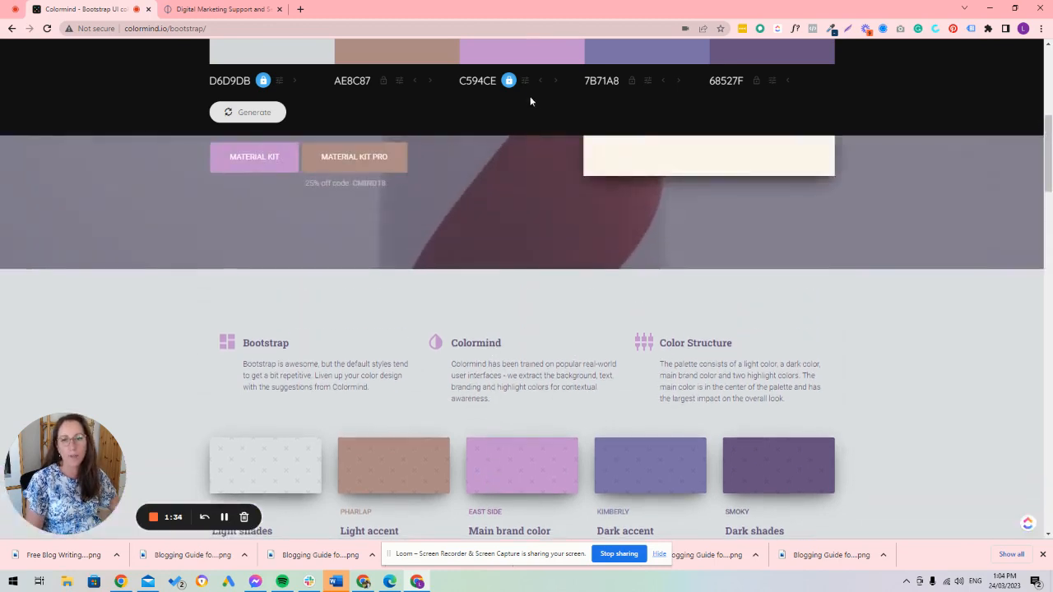
{"action": "scroll", "coordinate": [575, 120], "scroll_direction": "up", "scroll_amount": 3}
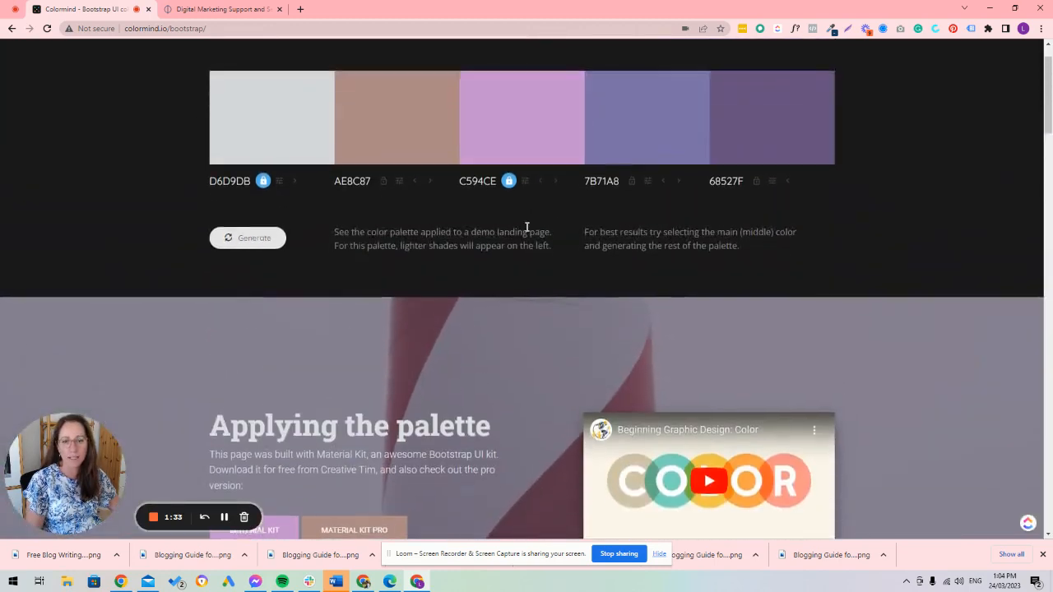
{"action": "scroll", "coordinate": [527, 229], "scroll_direction": "down", "scroll_amount": 3}
{"action": "scroll", "coordinate": [528, 233], "scroll_direction": "down", "scroll_amount": 5}
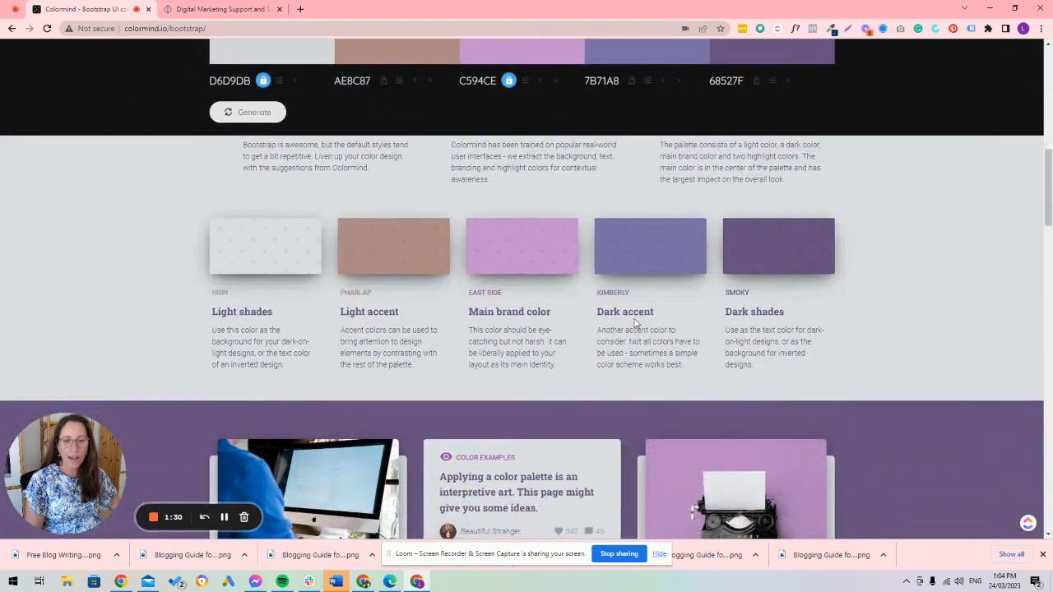
{"action": "scroll", "coordinate": [779, 294], "scroll_direction": "down", "scroll_amount": 3}
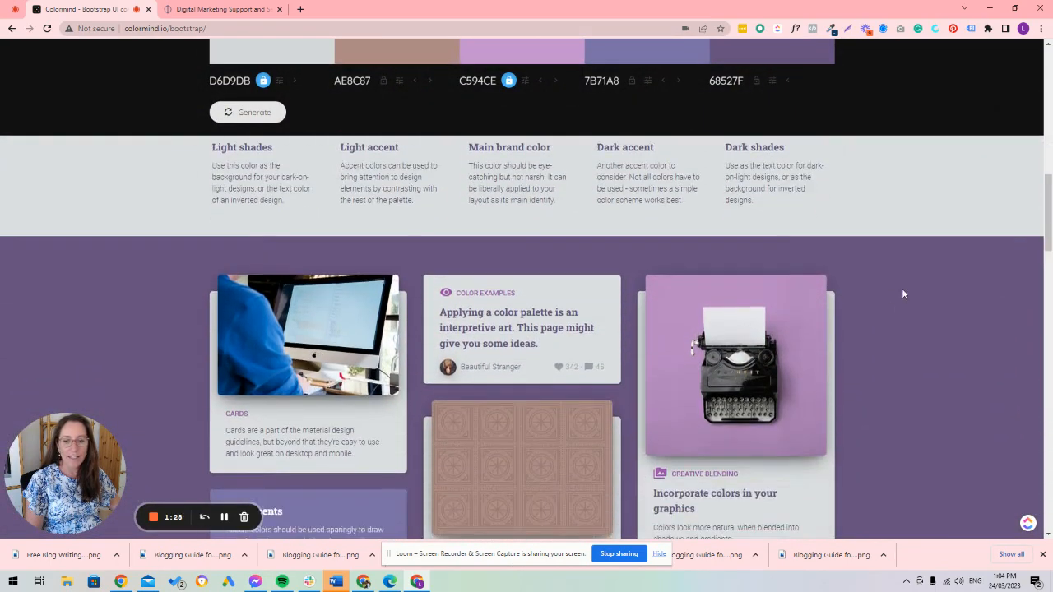
{"action": "scroll", "coordinate": [863, 327], "scroll_direction": "down", "scroll_amount": 5}
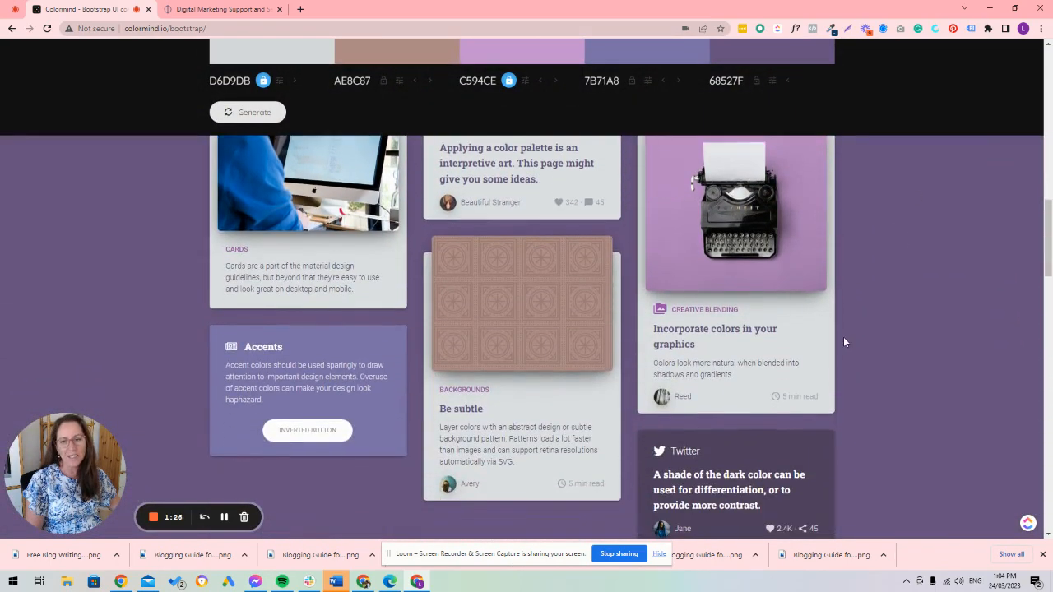
{"action": "scroll", "coordinate": [869, 333], "scroll_direction": "down", "scroll_amount": 7}
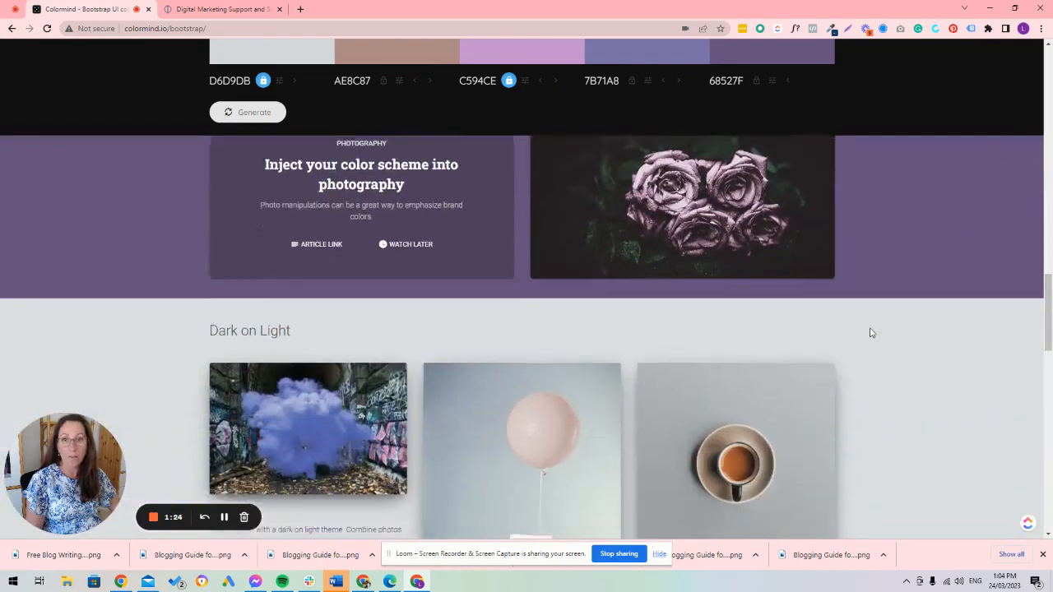
{"action": "scroll", "coordinate": [871, 333], "scroll_direction": "down", "scroll_amount": 2}
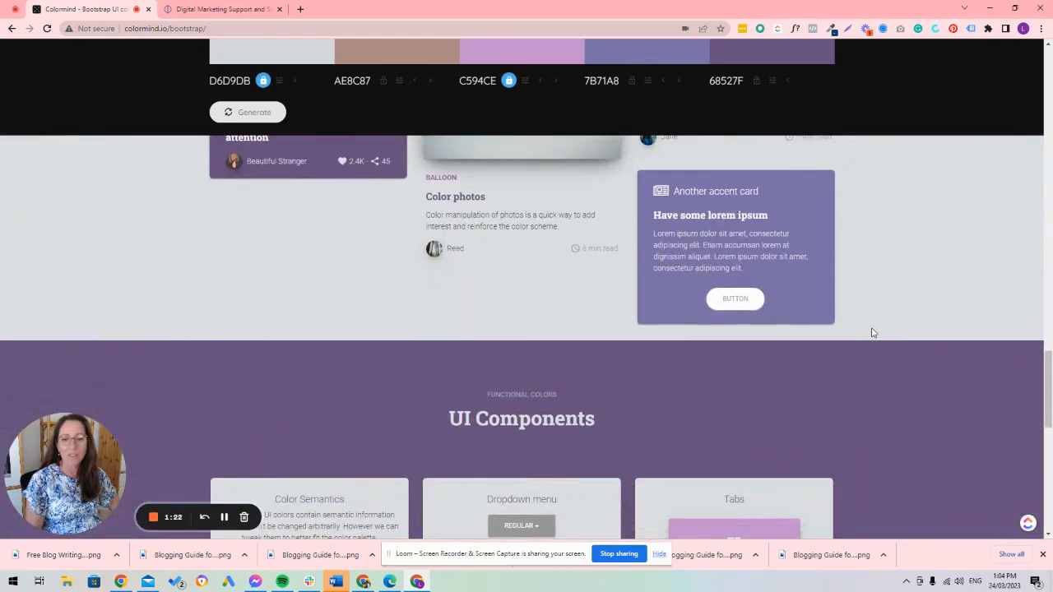
{"action": "scroll", "coordinate": [873, 329], "scroll_direction": "up", "scroll_amount": 10}
{"action": "scroll", "coordinate": [876, 325], "scroll_direction": "up", "scroll_amount": 15}
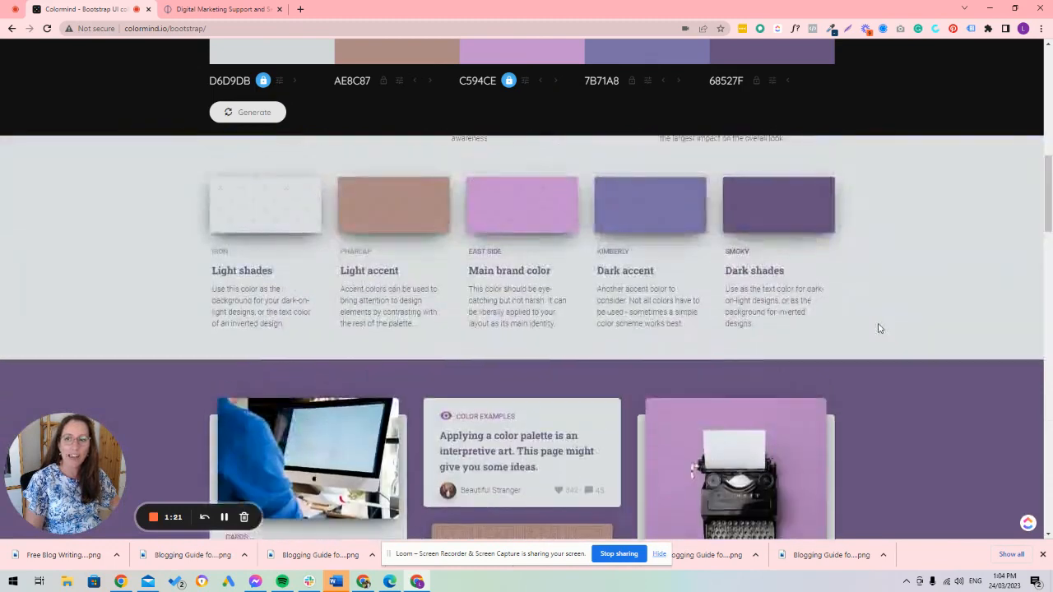